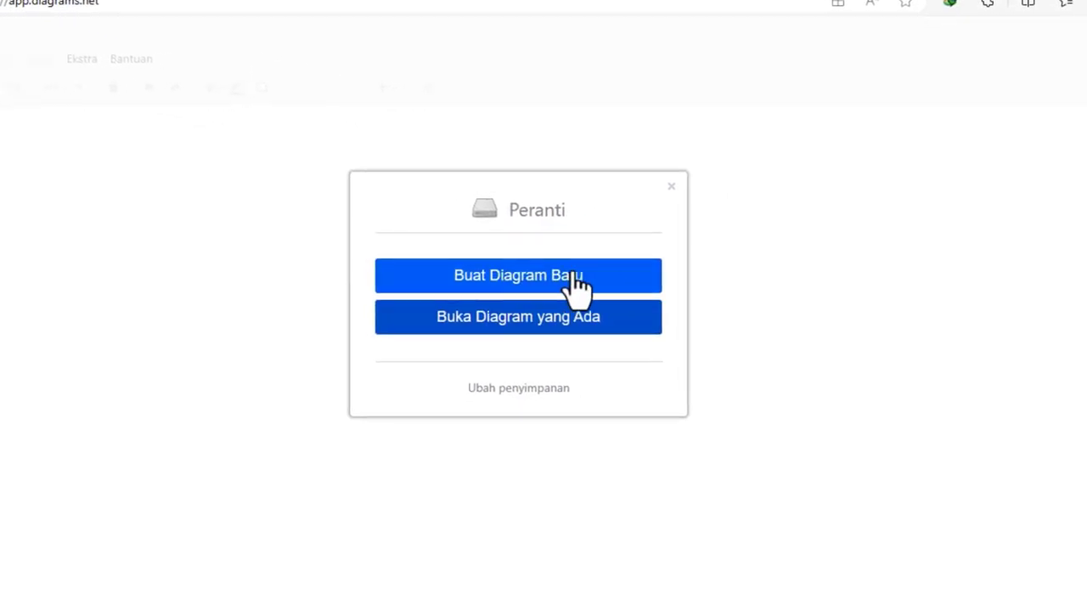
Create a new blank diagram with the file name DFD Admin Level 1.drawio.
click(481, 273)
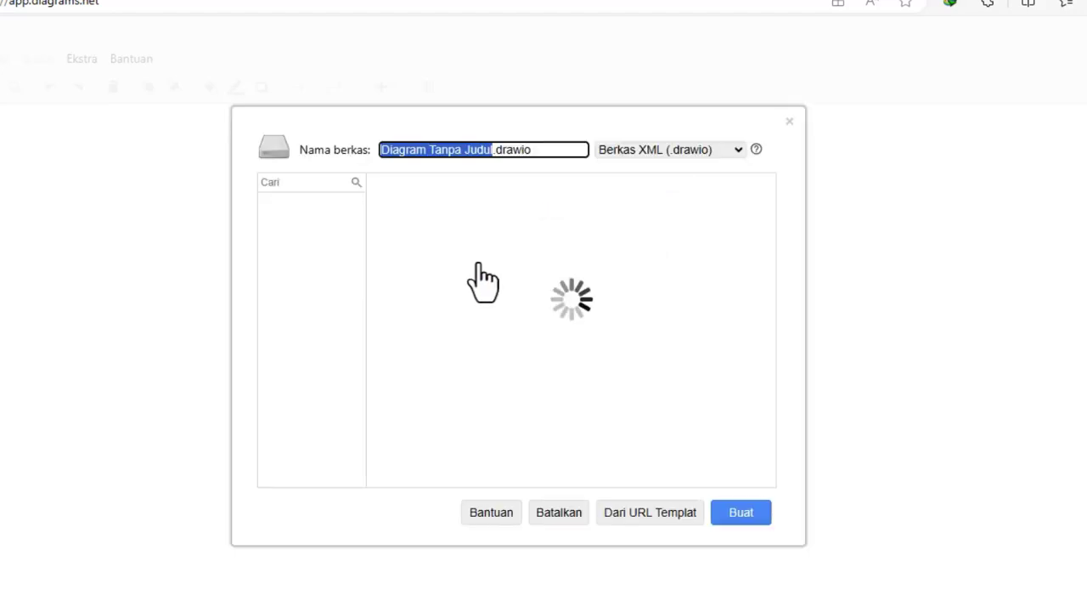
text(DFD)
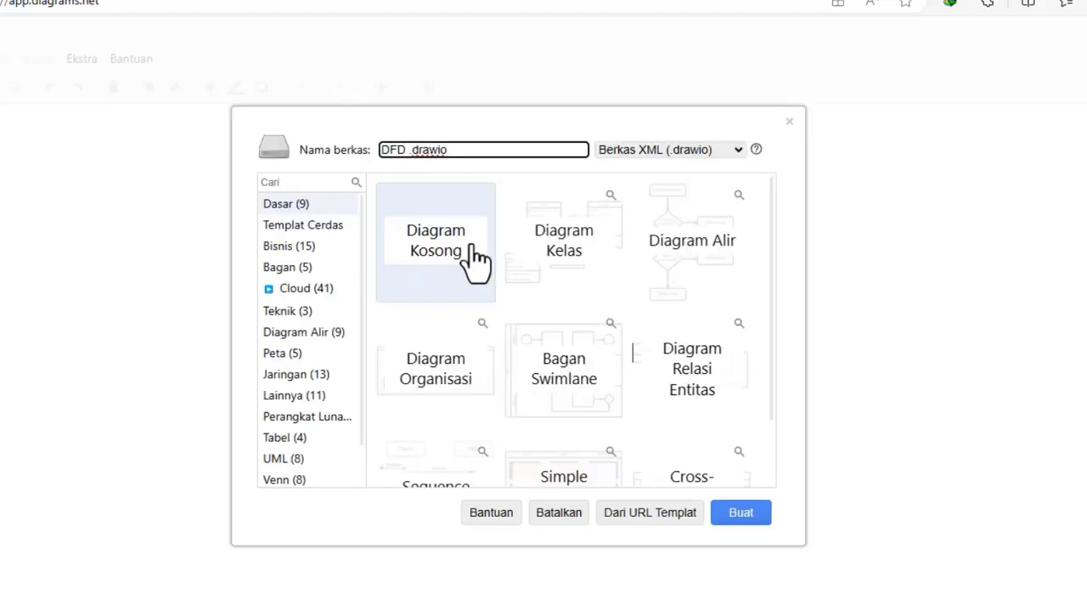
text( Admin)
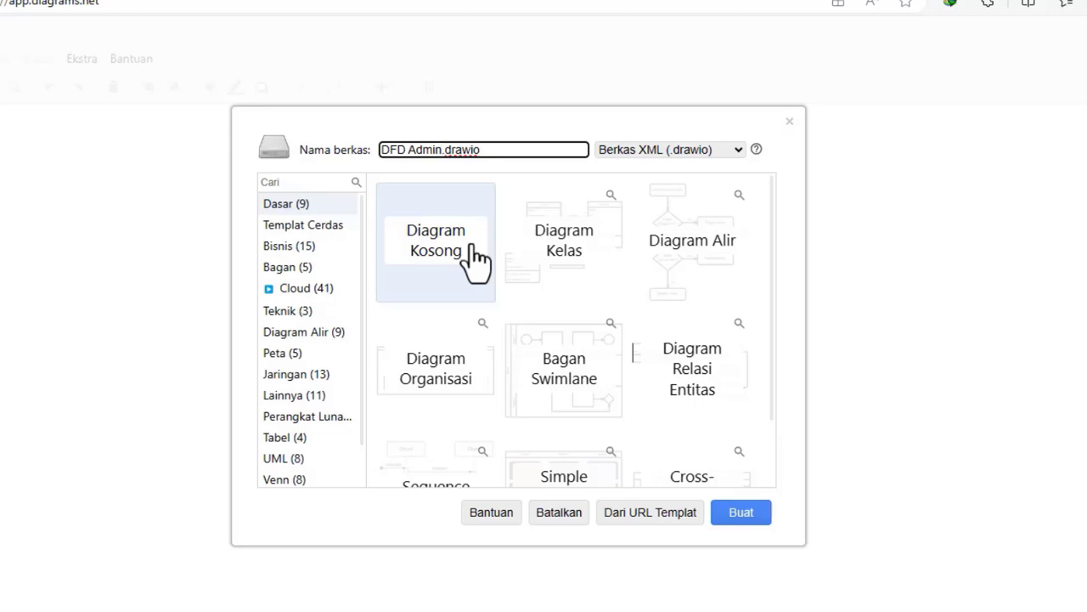
text( Level )
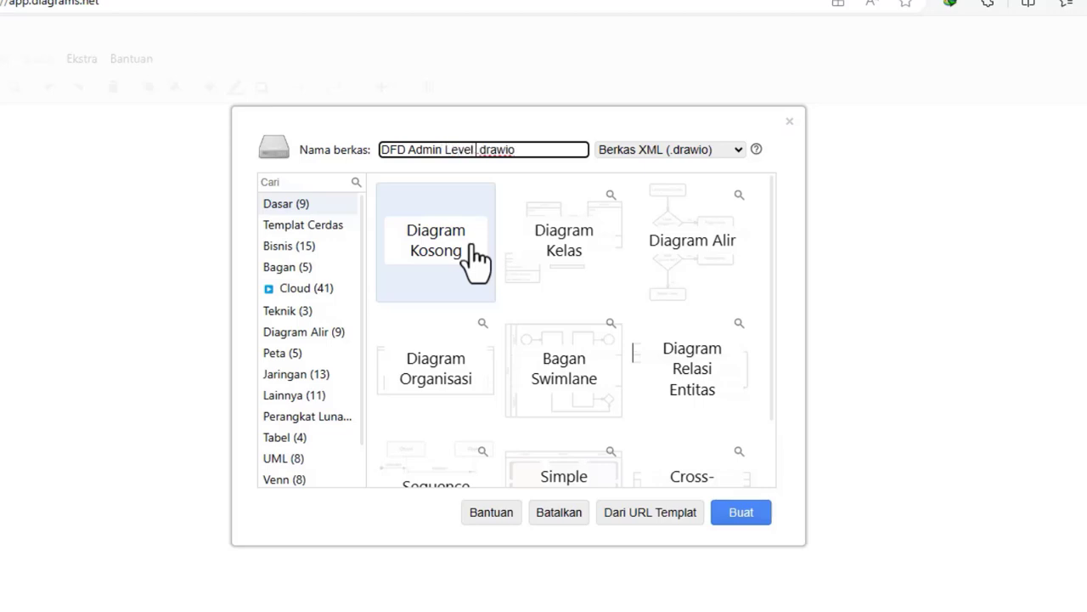
text(1)
click(747, 520)
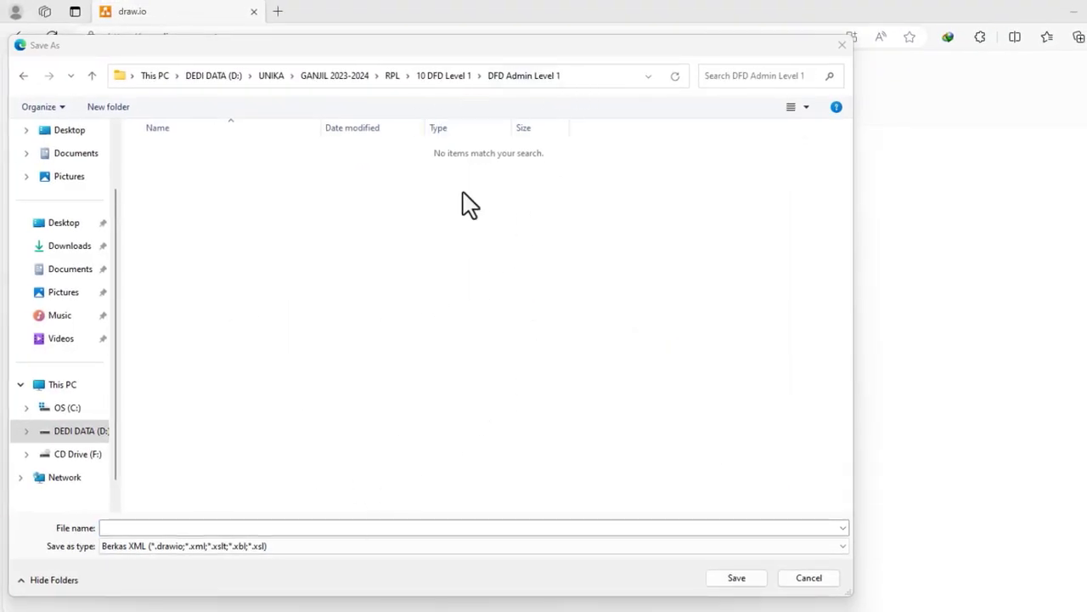
Save the diagram file as DFD Admin Level 1 in the DFD Admin Level 1 folder.
click(145, 524)
text(DFD Admin Level 1)
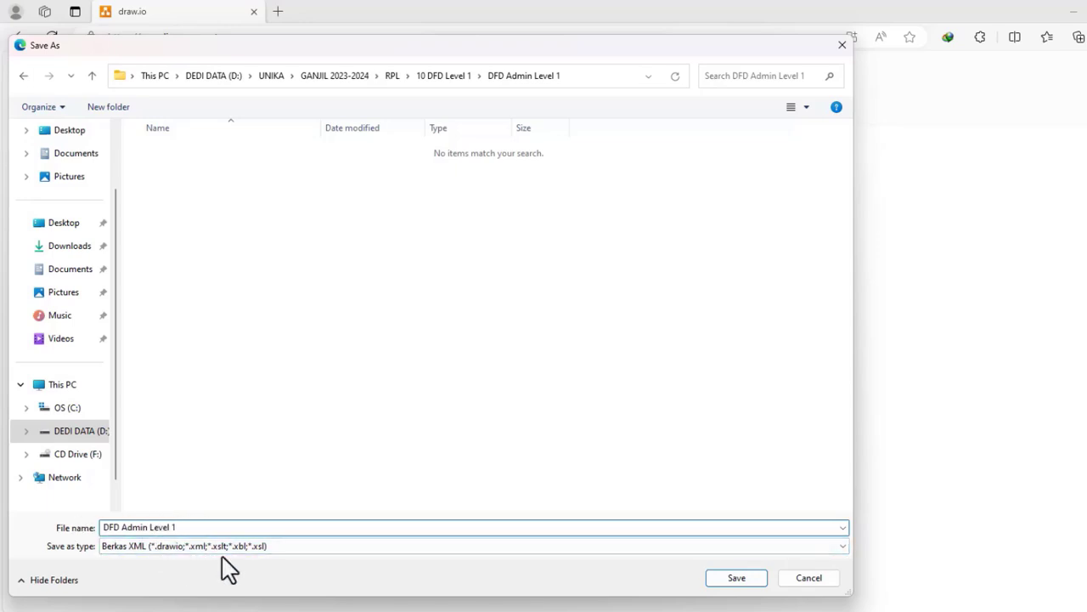
click(736, 577)
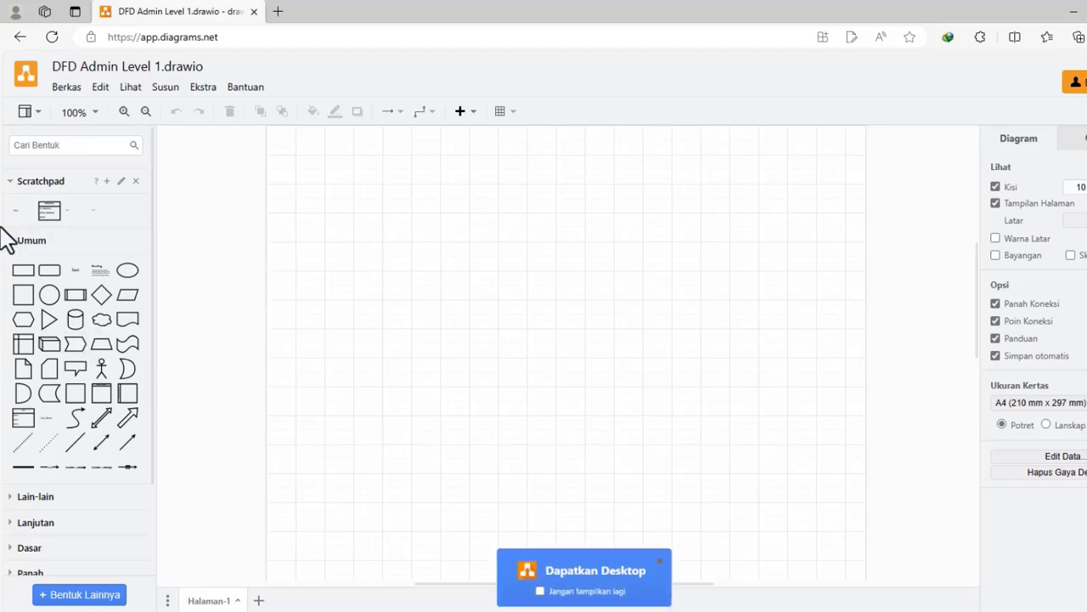
Collapse the Umum and Scratchpad shape libraries and expand the Data Flow Diagram library.
click(12, 241)
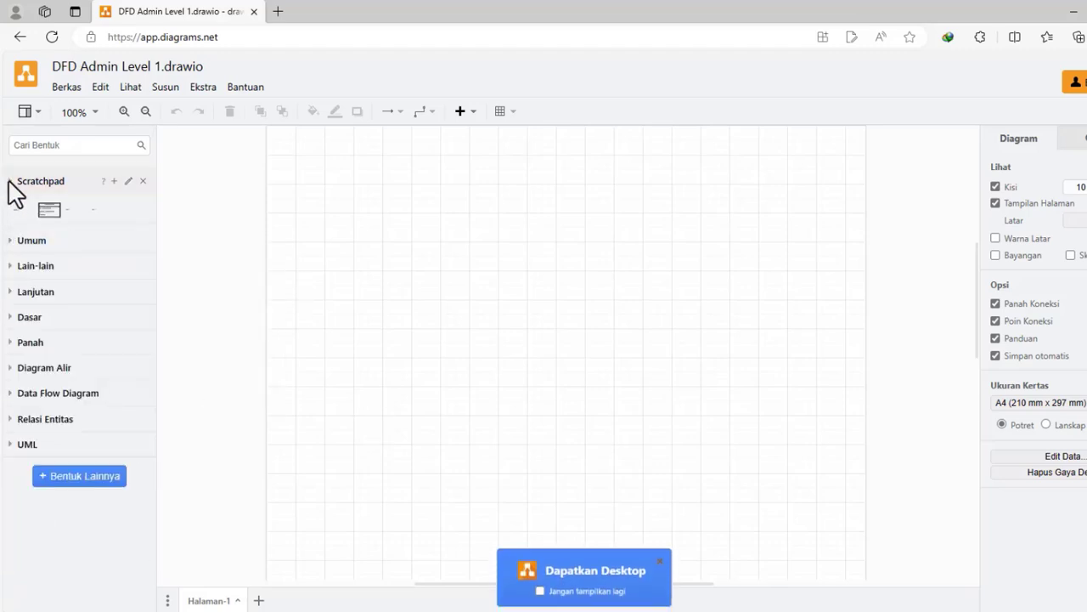
click(11, 182)
click(14, 363)
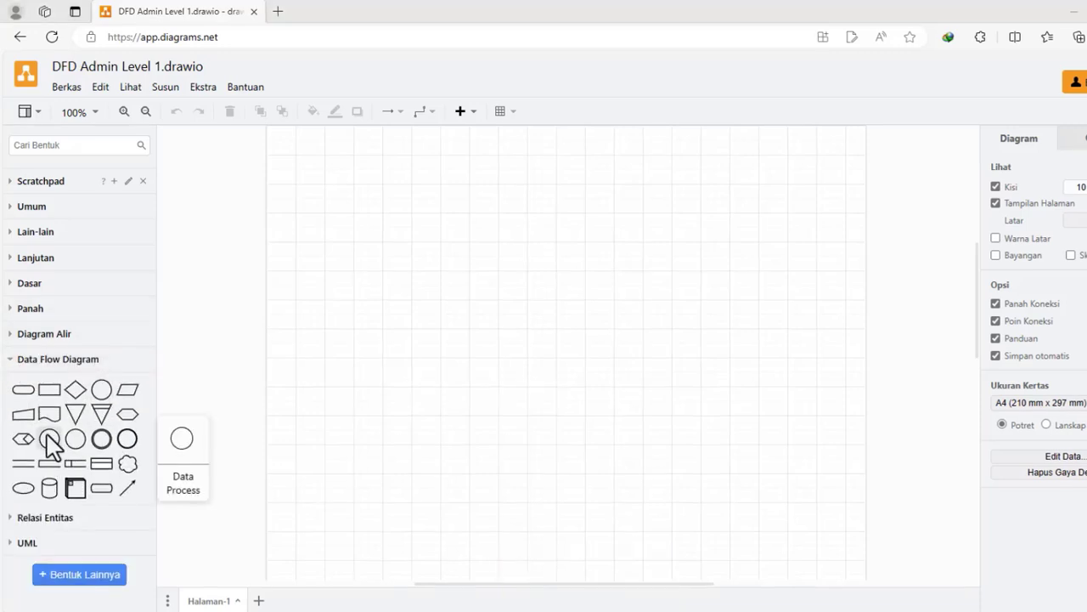
Add a rectangle from the Data Flow Diagram shapes near the page's left edge and label it ADMIN.
click(51, 389)
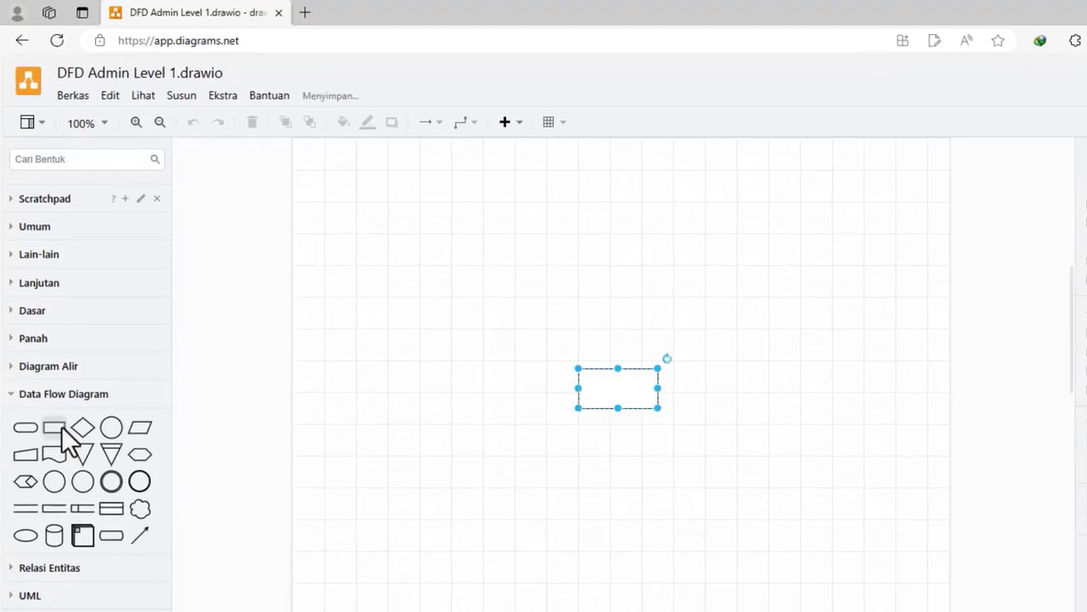
drag(646, 398, 374, 352)
key(F2)
text(ADMIN)
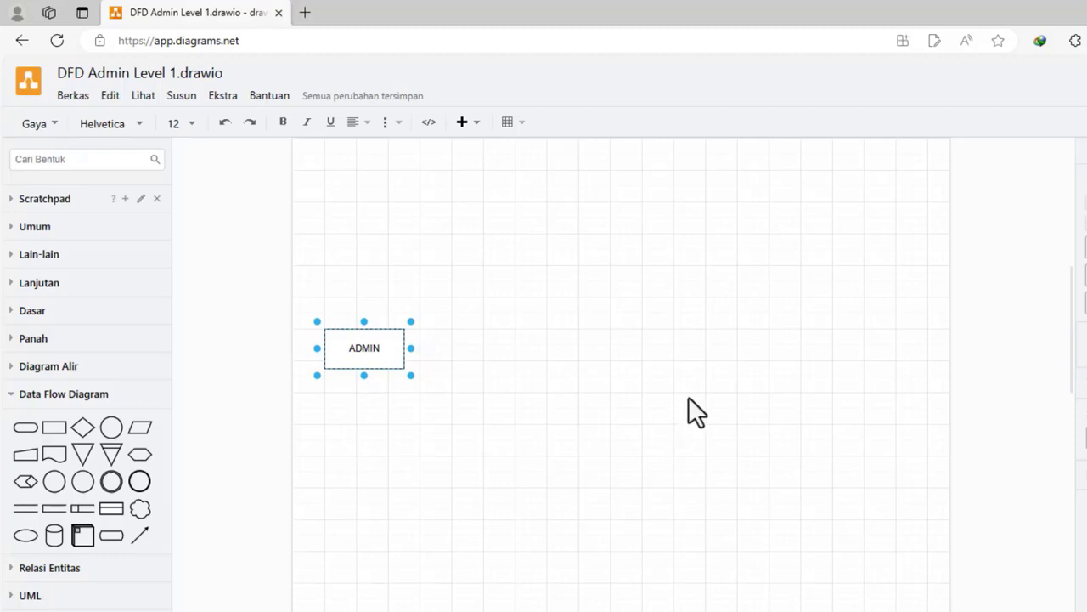
click(652, 381)
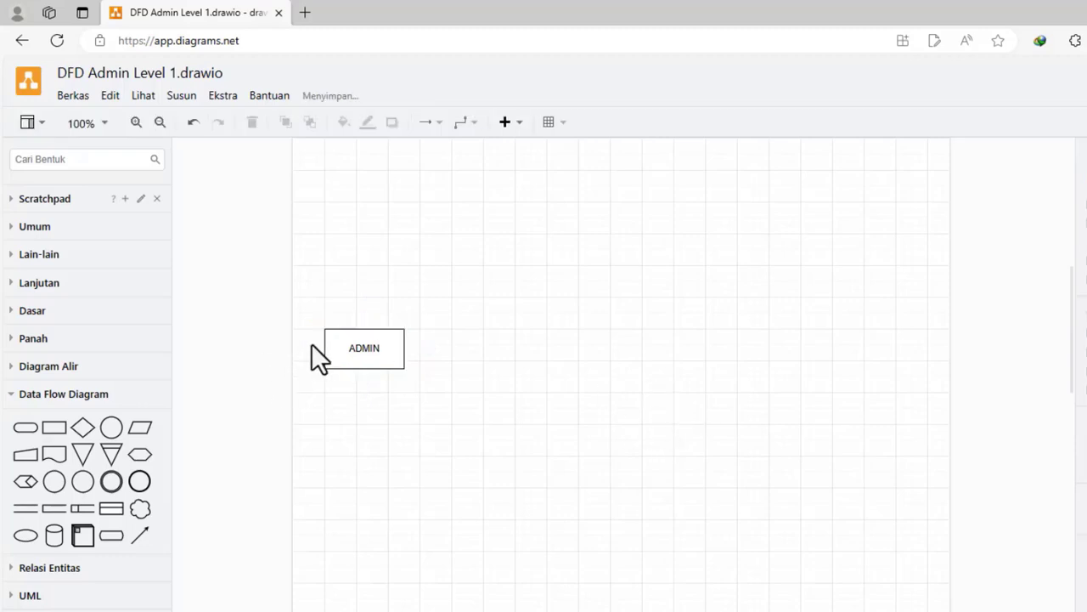
Add a Data Process circle and arrange it beside the ADMIN rectangle in one row near the page's upper edge.
drag(54, 481, 565, 303)
drag(525, 340, 505, 342)
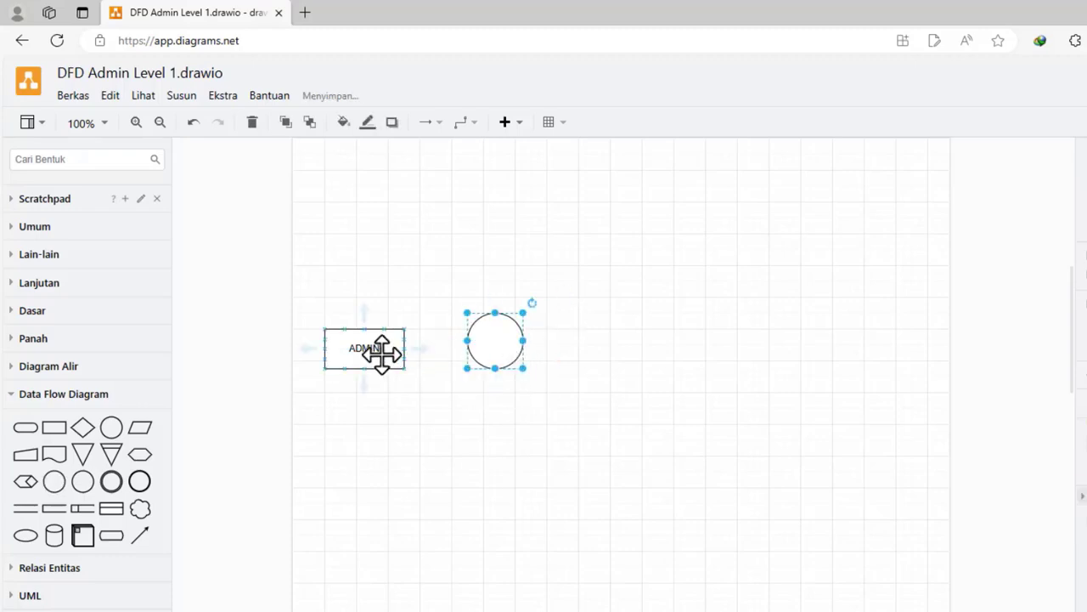
drag(381, 353, 381, 243)
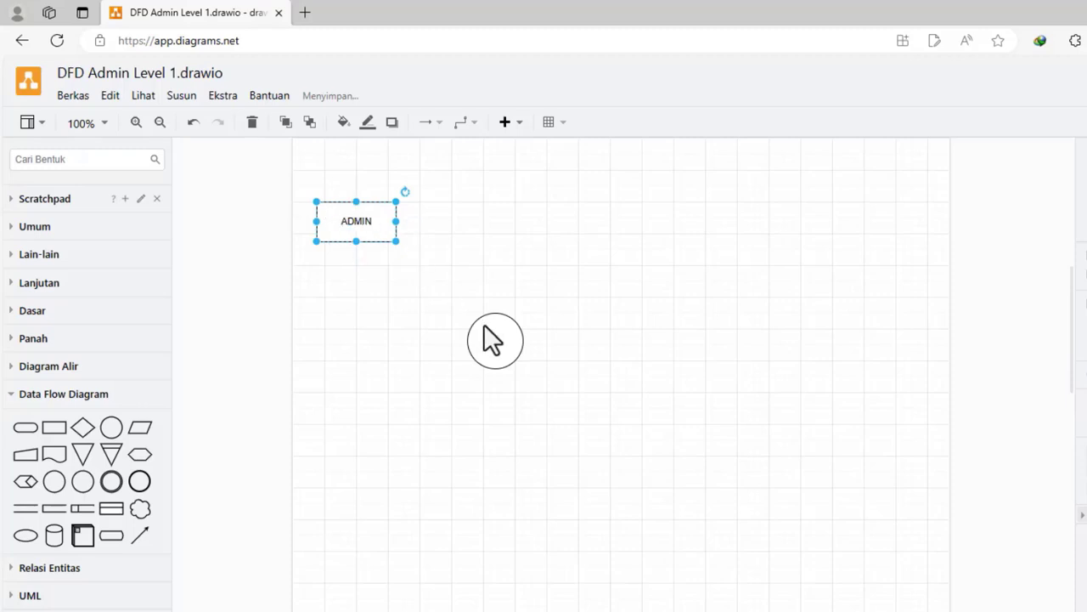
drag(483, 324, 542, 230)
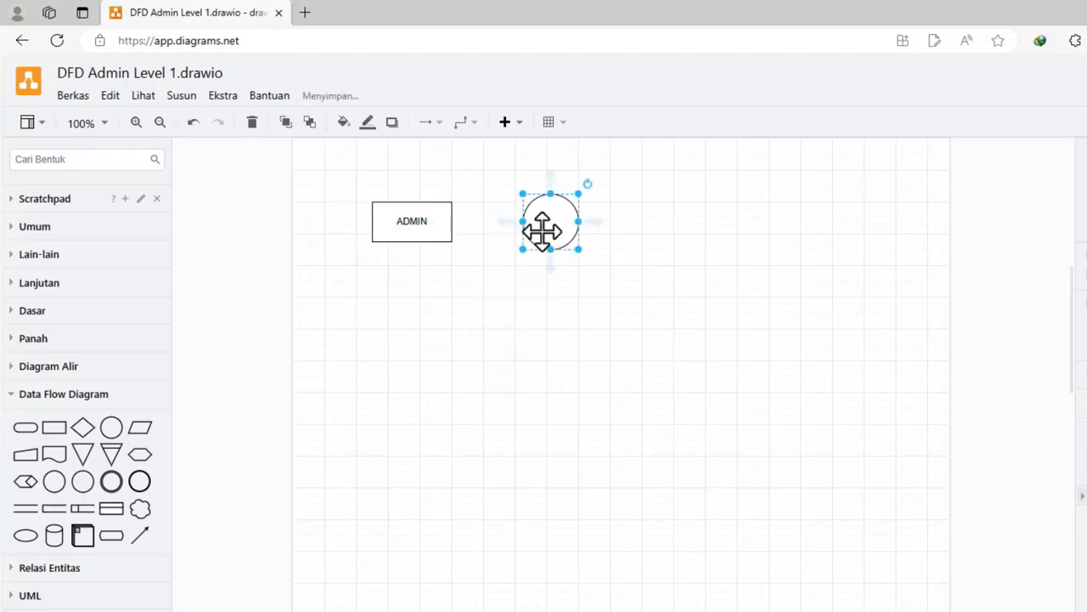
Label the process circle beside ADMIN as "1 Login" on two lines.
double_click(544, 230)
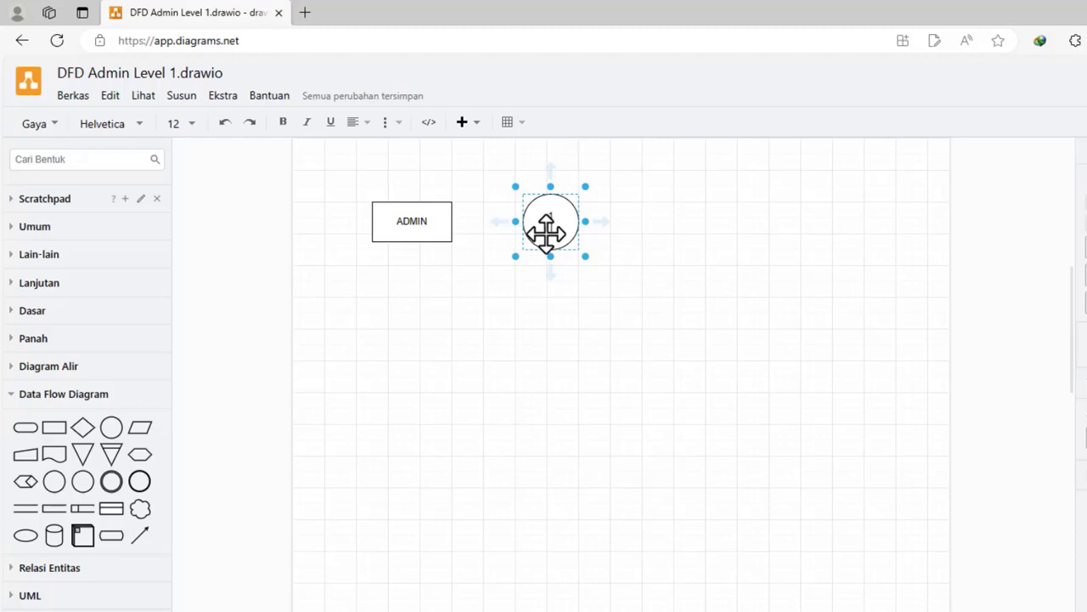
text(1 Login)
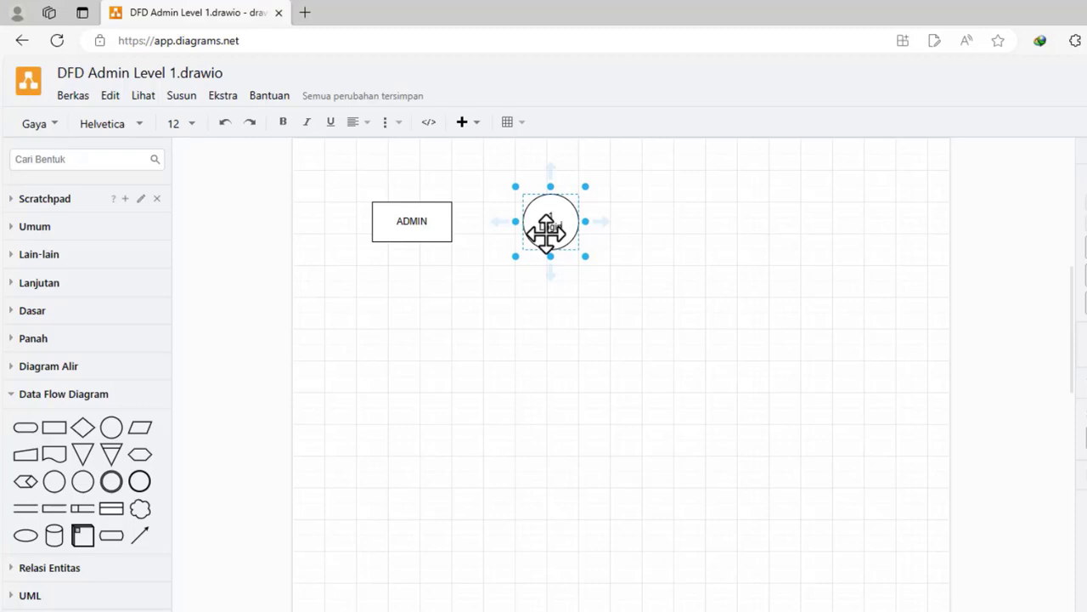
click(651, 260)
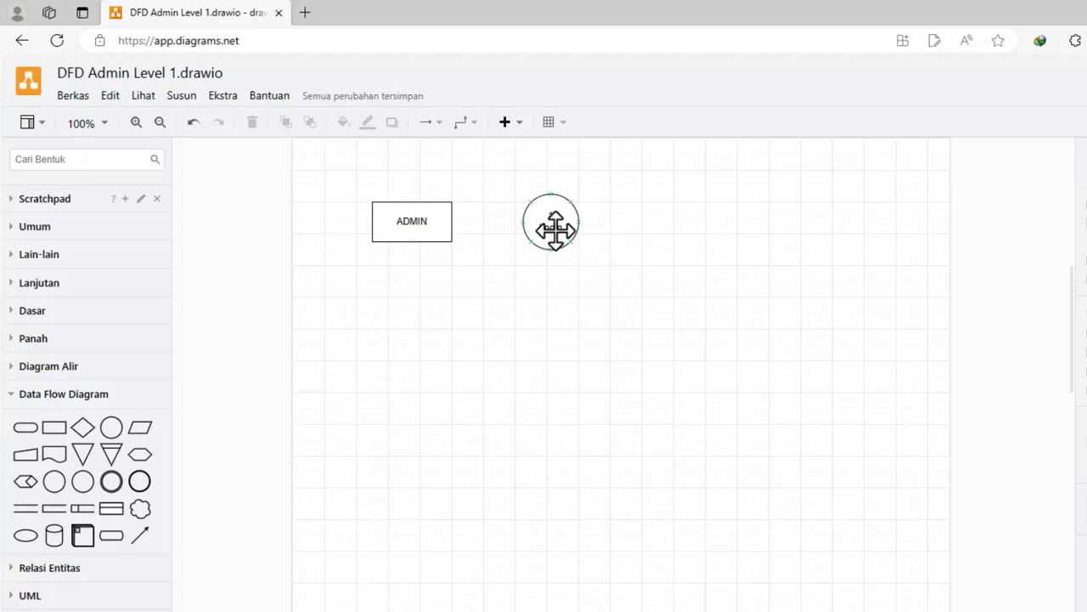
Duplicate the Login circle to its right in the same row and label the copy "2 Pengolahan Database".
mouse_move(555, 228)
click(555, 229)
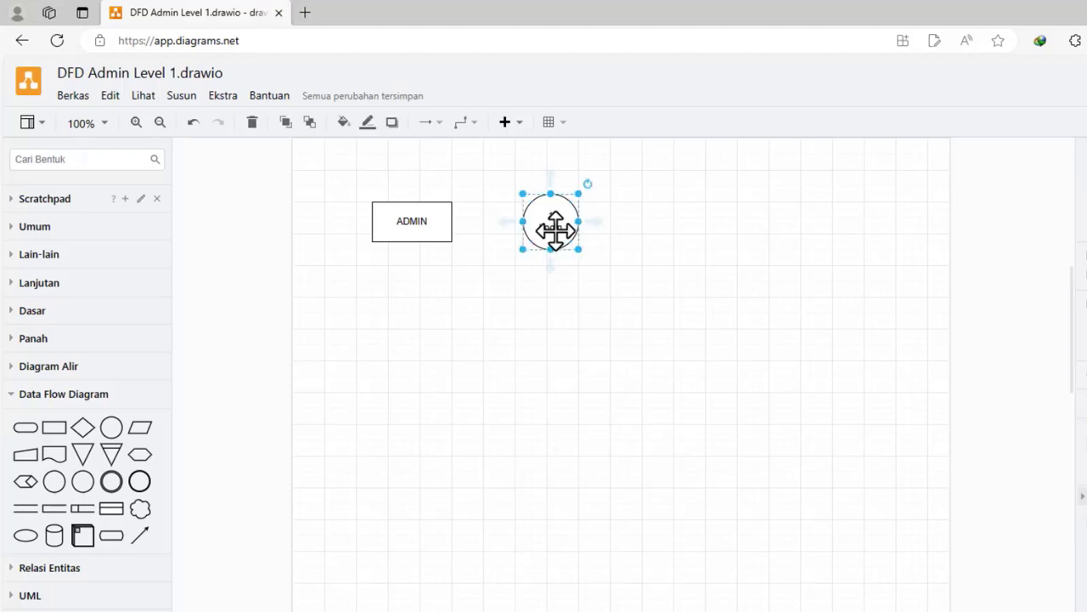
drag(555, 228, 693, 223)
double_click(692, 223)
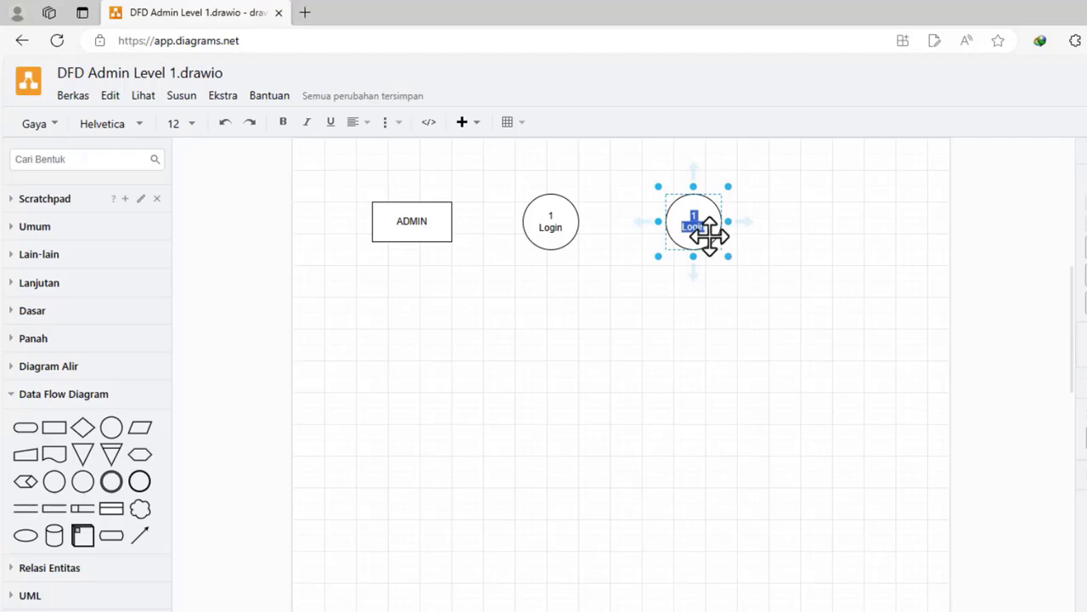
text(2)
text(Penge)
text(lahan Database)
click(774, 237)
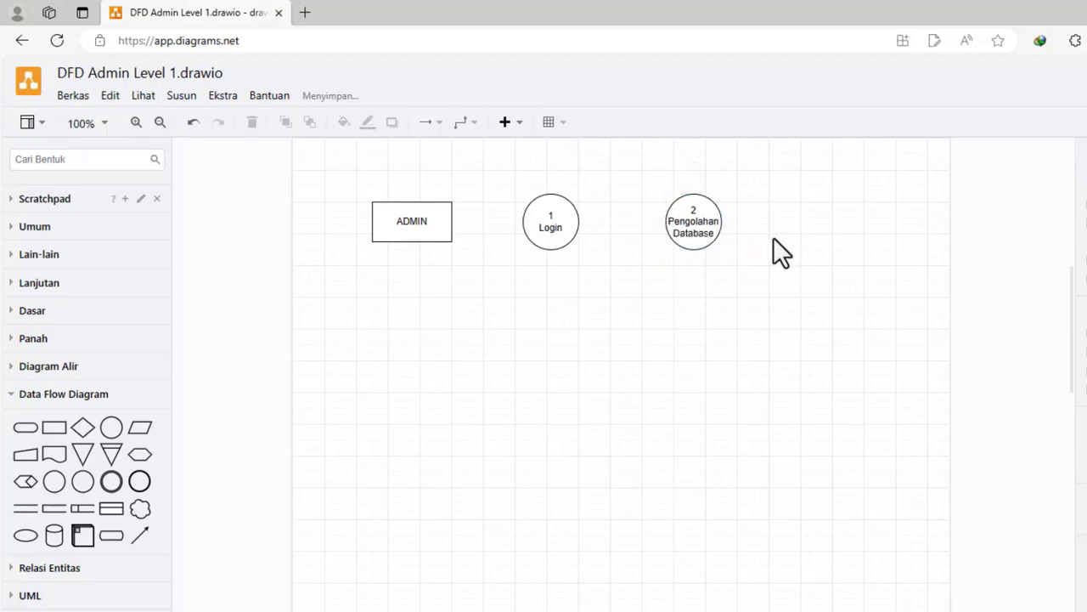
Duplicate the Pengolahan Database circle, place the copy in a new row below between ADMIN and Login, and label it "3 Select".
click(708, 228)
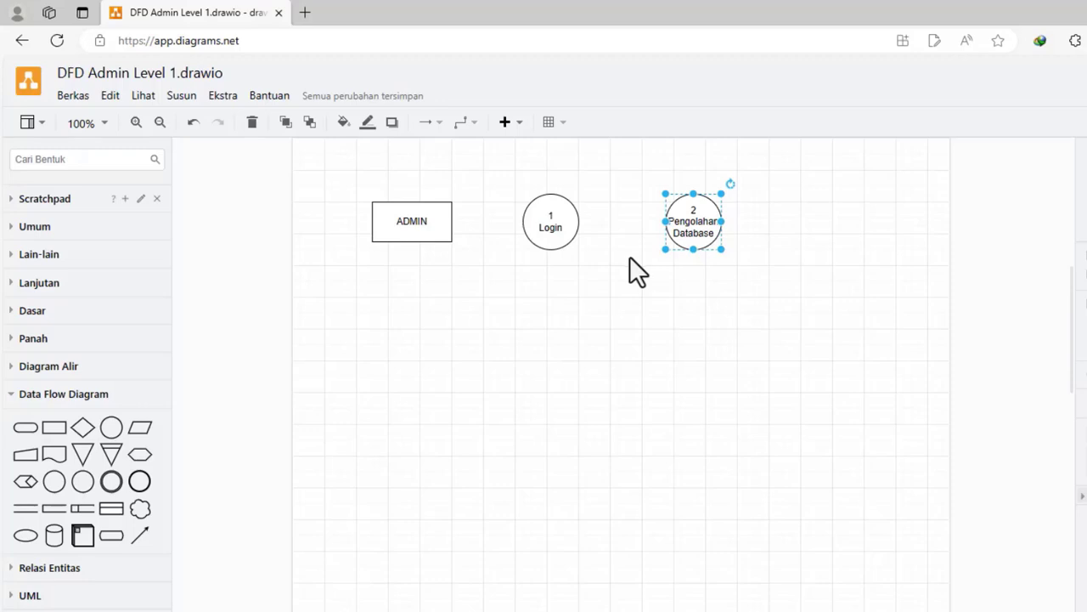
key(ctrl+d)
drag(702, 230, 480, 323)
double_click(493, 326)
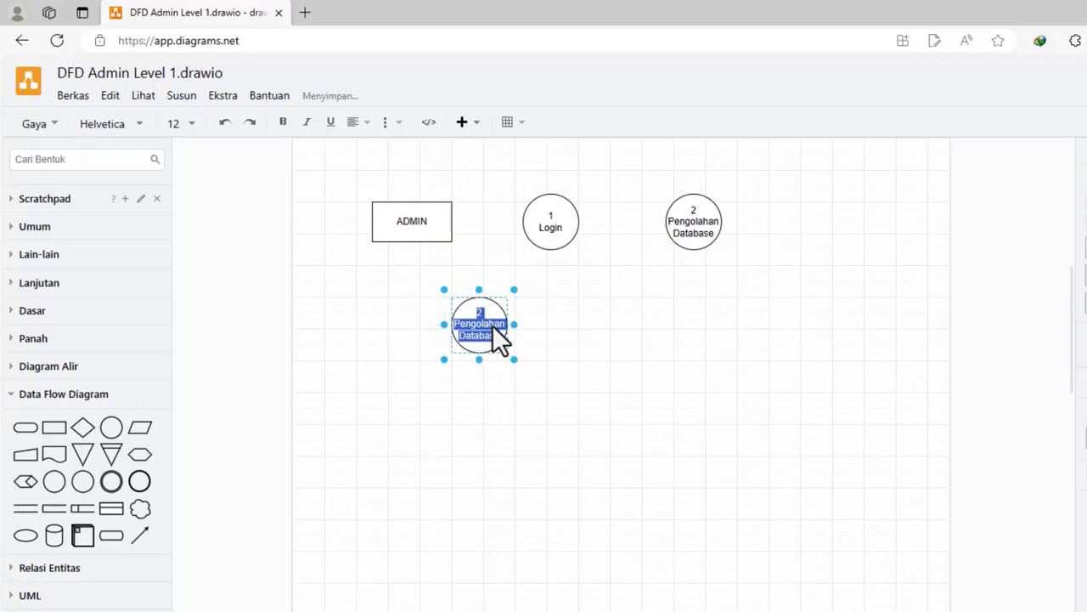
text(3)
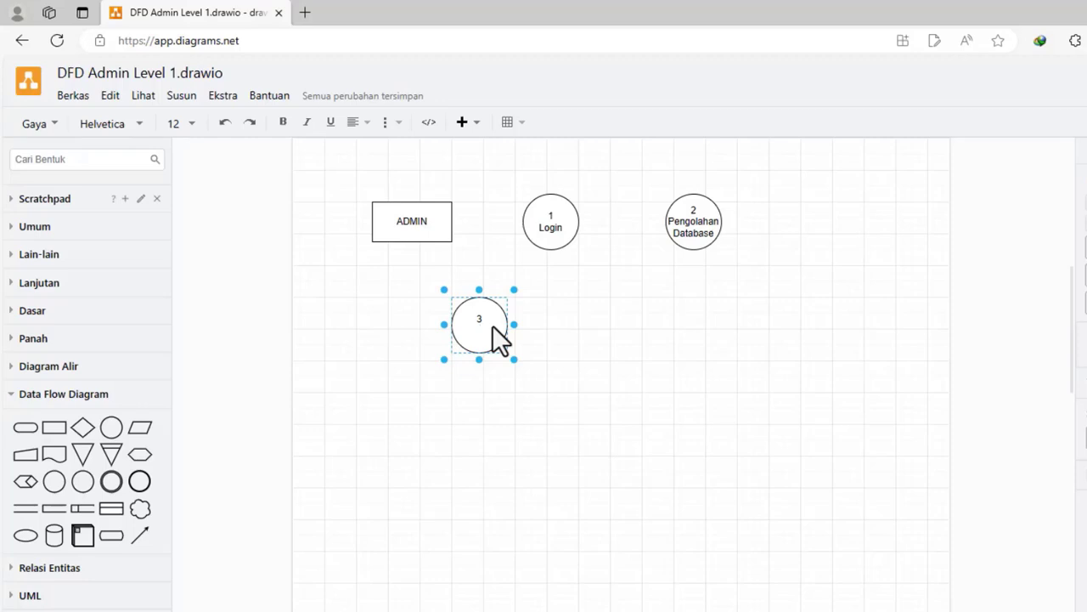
text(Selec)
click(529, 324)
Copy the Select circle, place the copy directly to its right, and label it "4 Edit".
click(481, 337)
key(ctrl+c)
key(ctrl+v)
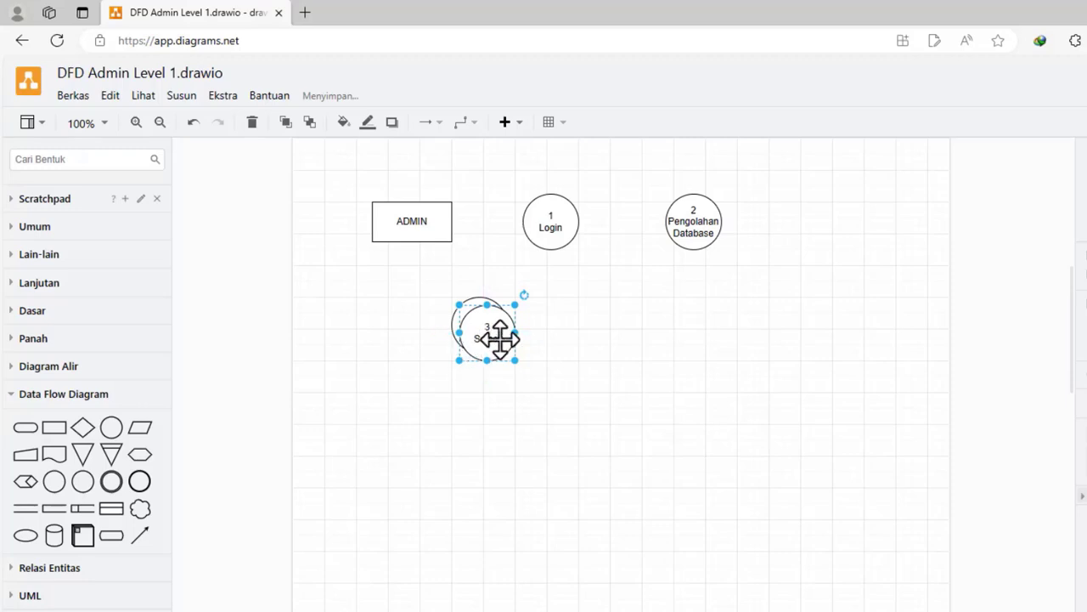
drag(500, 338, 549, 323)
double_click(566, 332)
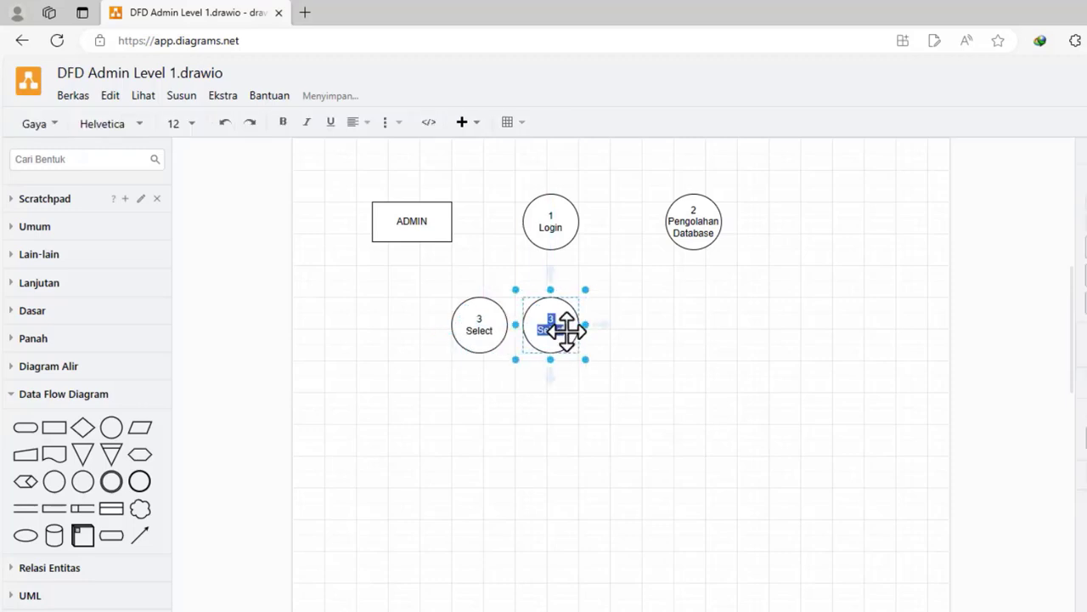
key(BackSpace)
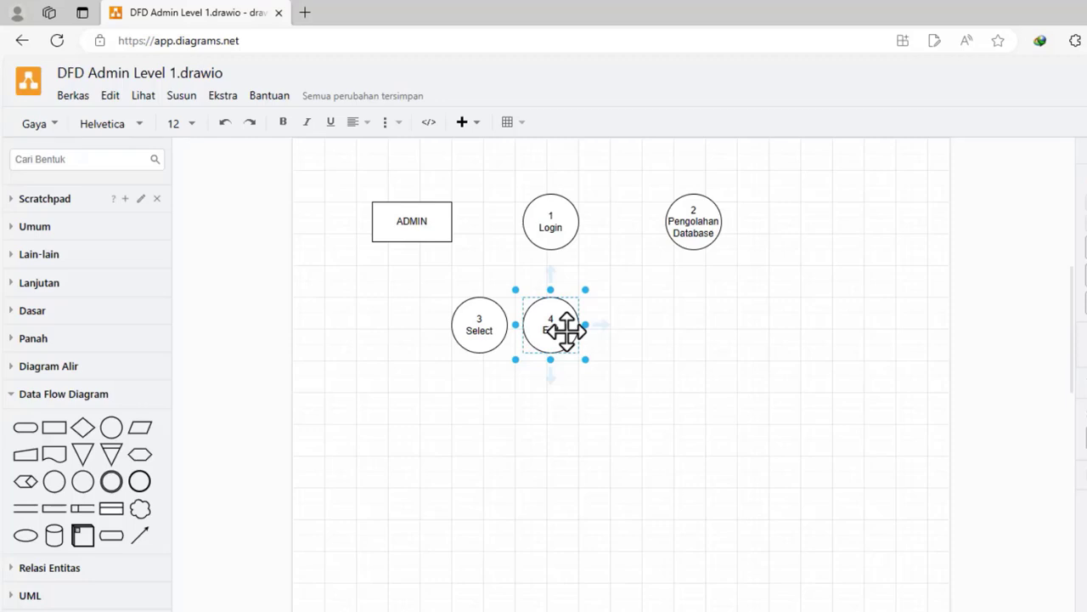
click(636, 342)
Duplicate the Edit circle, place the copy to its right in the second row, and label it "5 Insert".
click(563, 330)
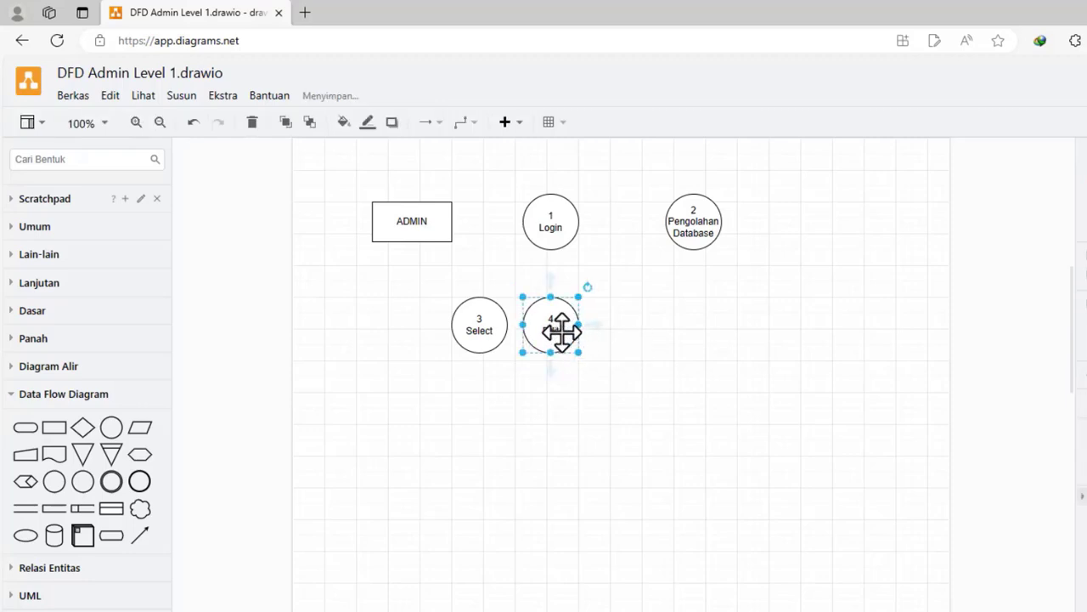
key(ctrl+d)
drag(561, 332, 612, 324)
double_click(629, 338)
text(5)
key(Return)
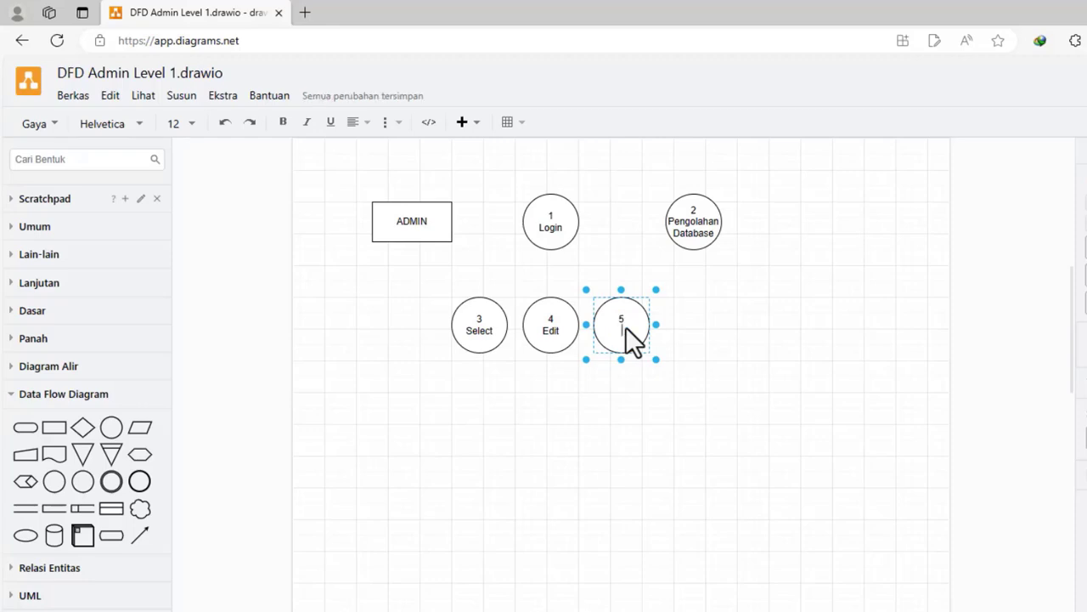
text(Inser)
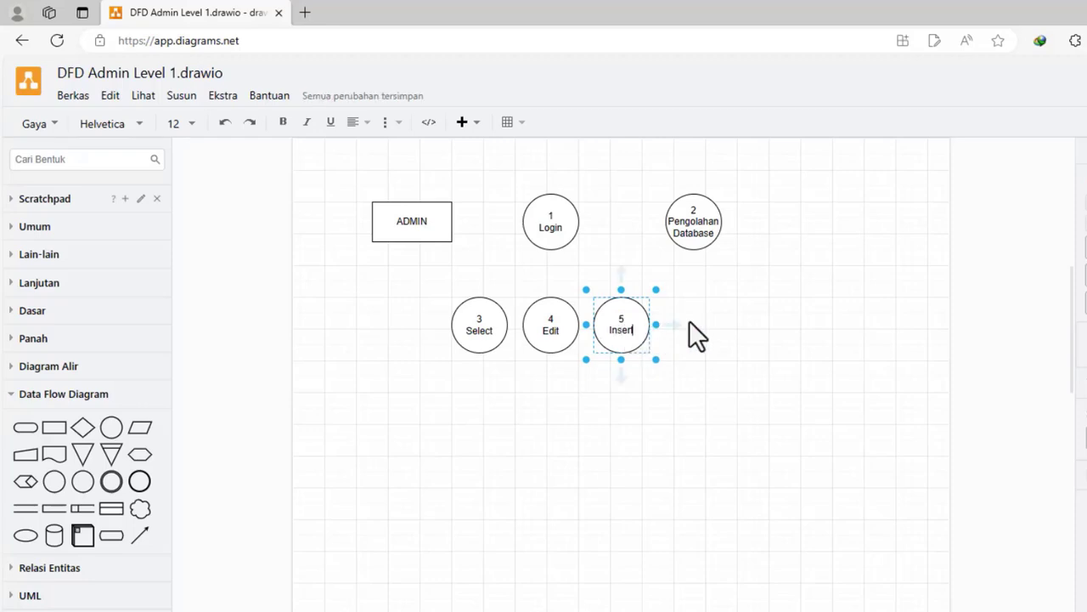
text(t)
Duplicate the Insert circle to its right and label the copy "6 Delete".
click(634, 316)
drag(634, 317, 698, 326)
text(6)
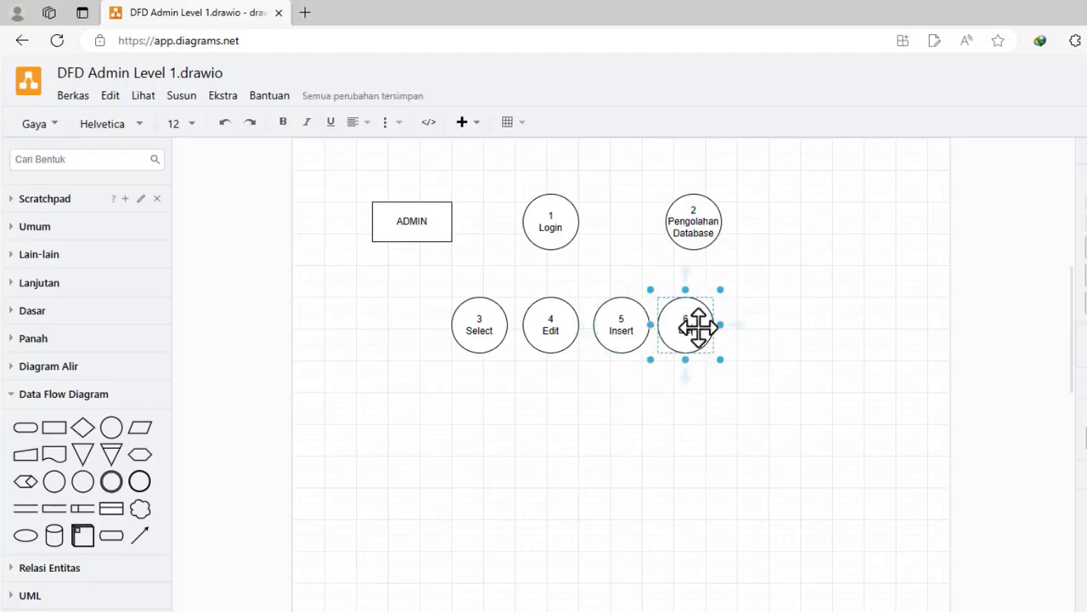
click(803, 298)
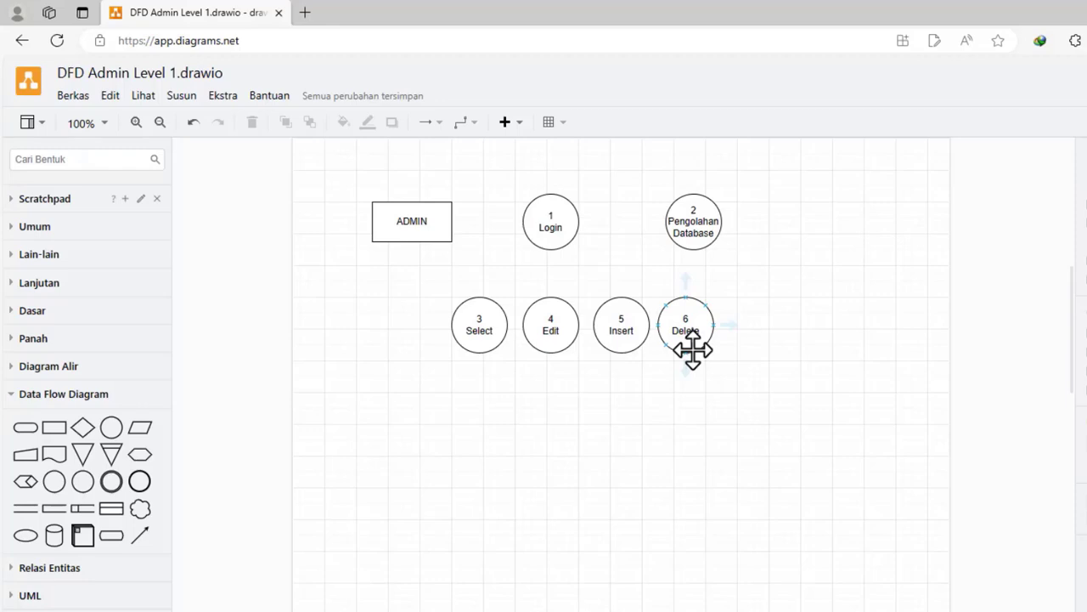
Shift the Delete, Insert and Edit circles slightly to the right to space out the second row.
drag(693, 348, 709, 359)
drag(631, 340, 641, 357)
drag(565, 334, 573, 334)
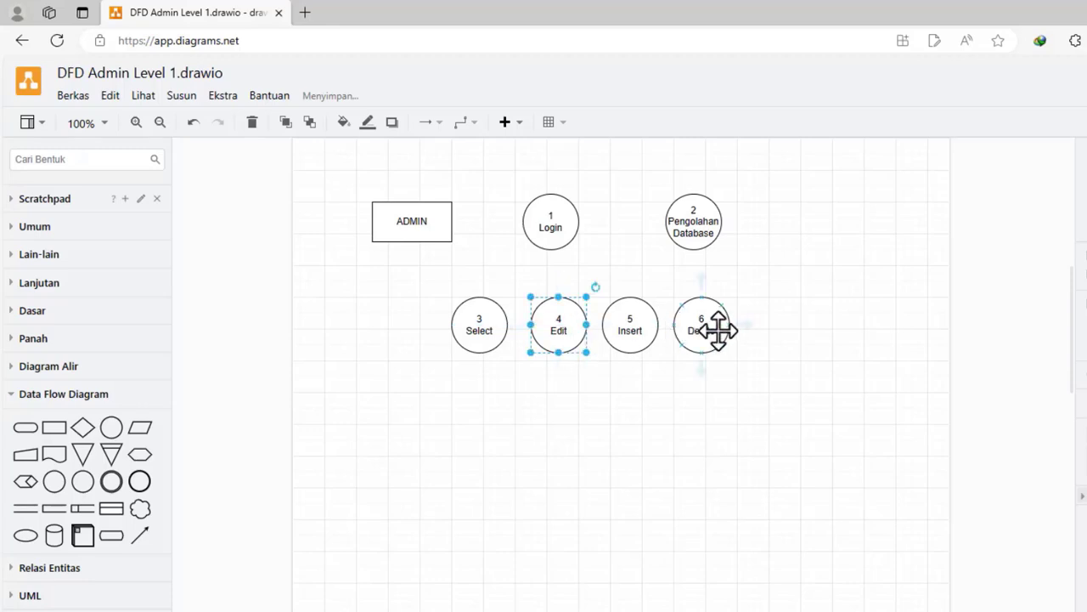
Duplicate the Delete circle at the right end of the second row, label it "7 Log Out" and space it evenly.
drag(718, 331, 778, 321)
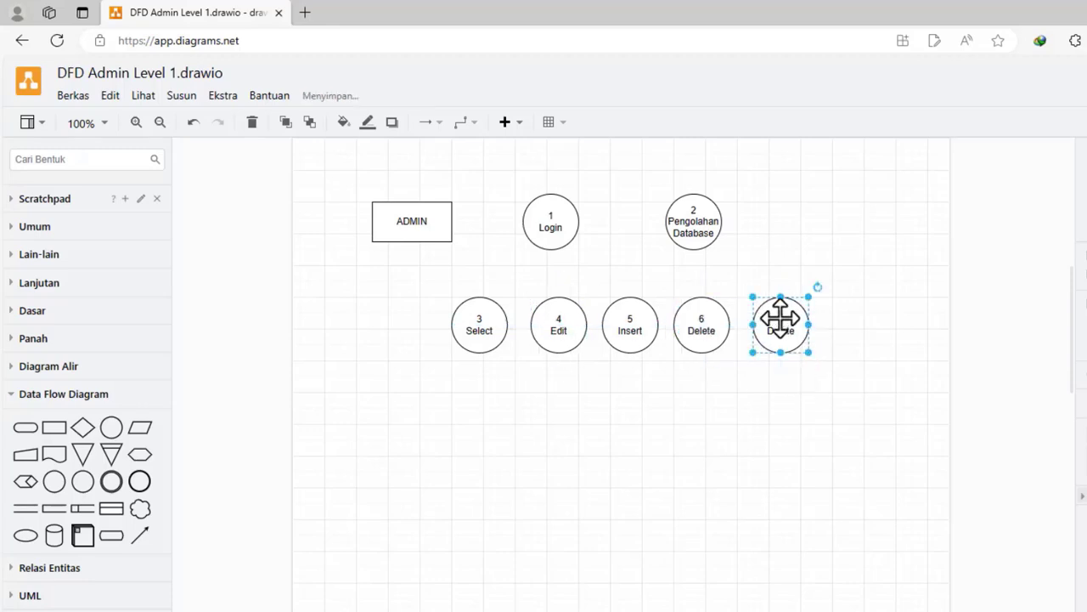
double_click(795, 332)
text(7)
key(Return)
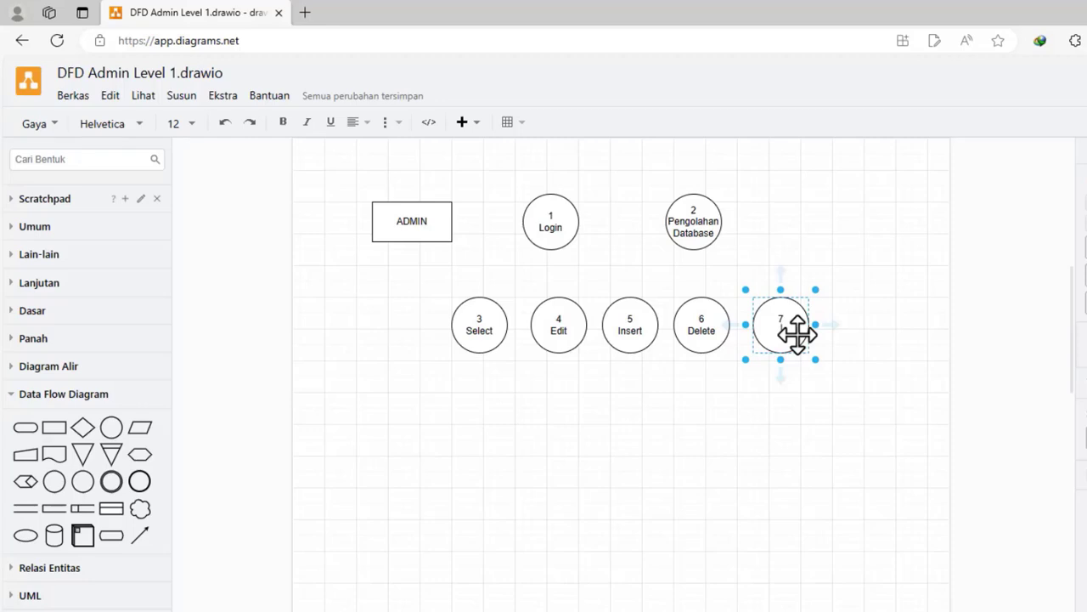
text(Log Out)
click(788, 333)
drag(783, 333, 783, 346)
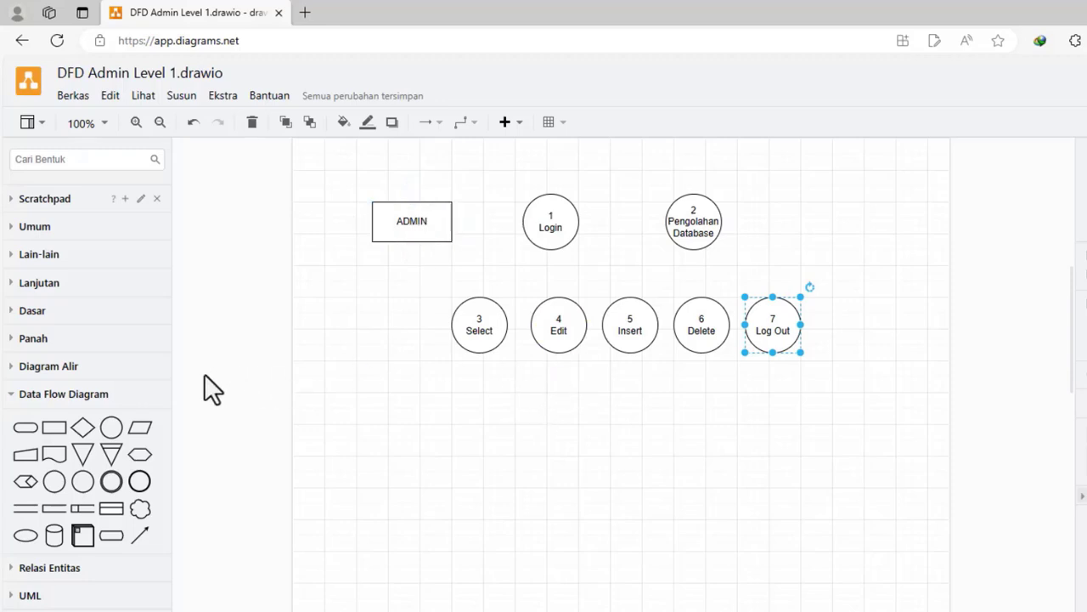
Add a data store shape with two parallel lines, label it "Database SIAKAD", and position it centred below the second row of circles.
mouse_move(29, 515)
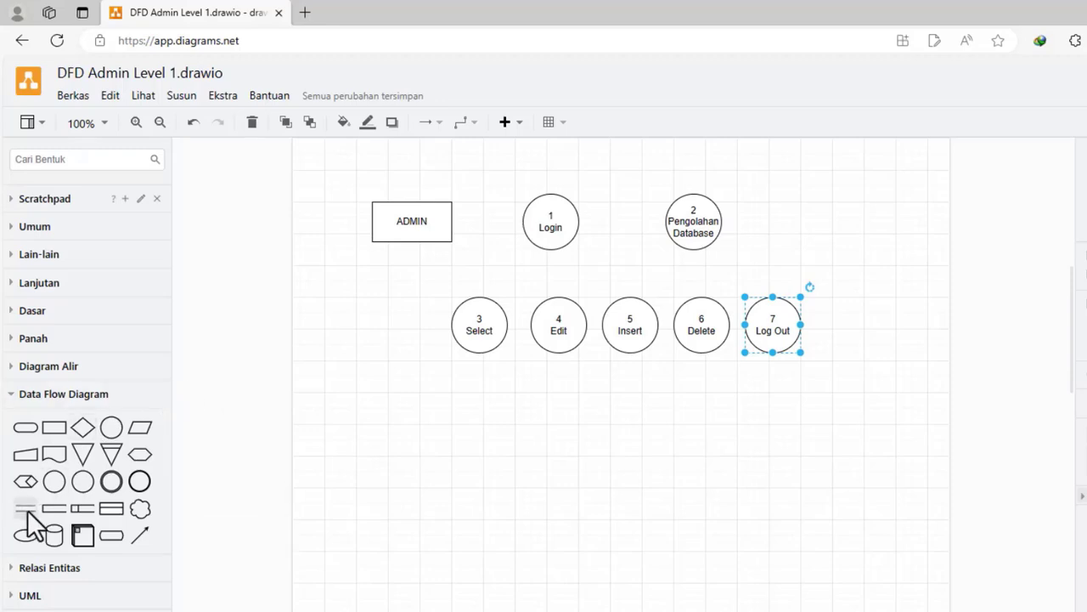
click(29, 513)
double_click(619, 388)
text(Database)
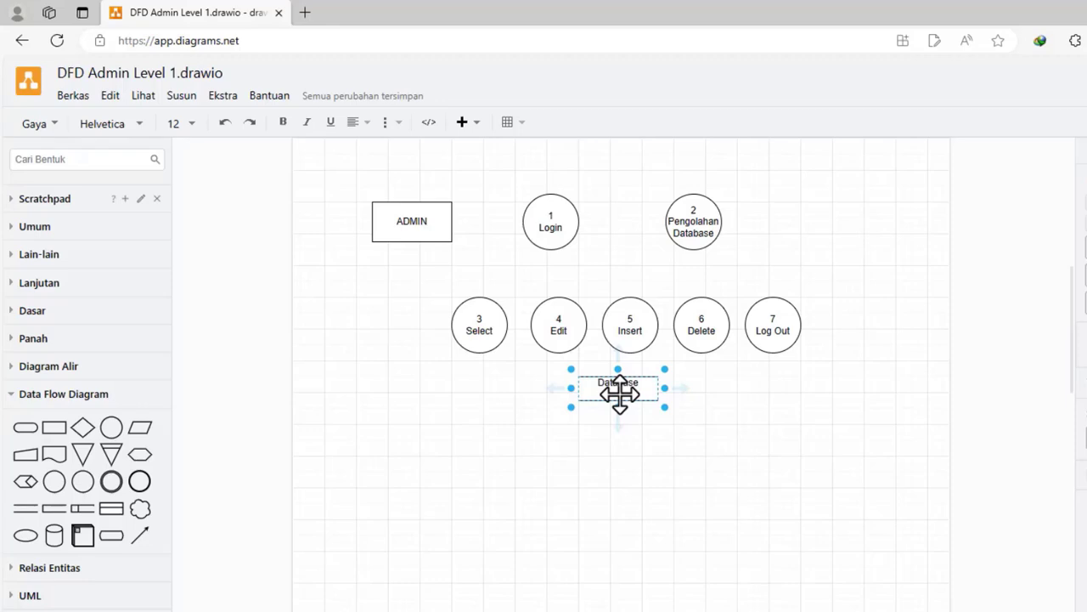
key(Return)
text(SIAKAD)
click(691, 407)
drag(630, 392, 632, 416)
click(483, 201)
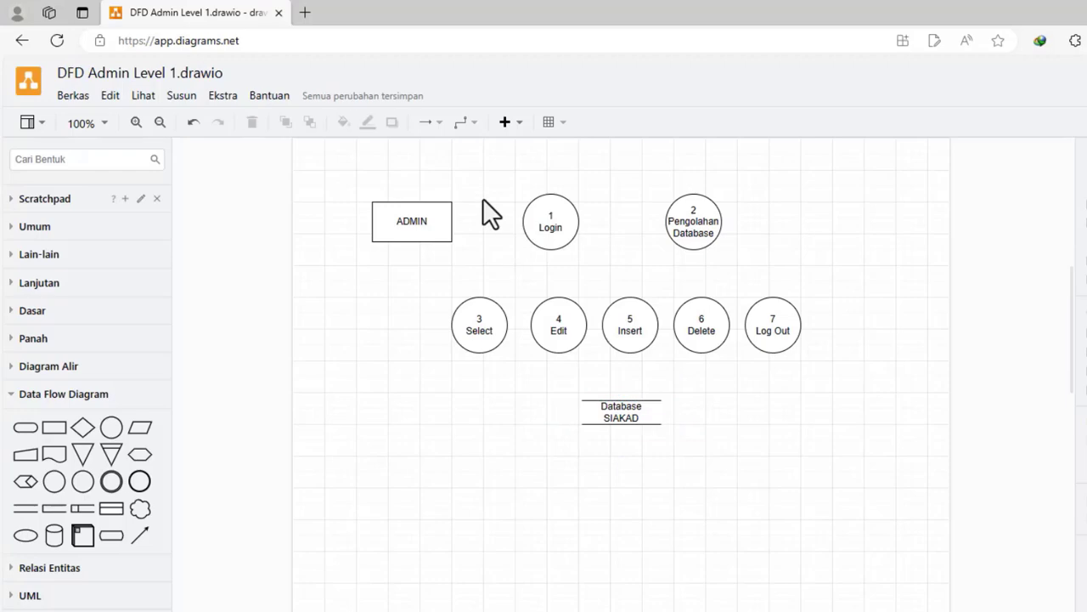